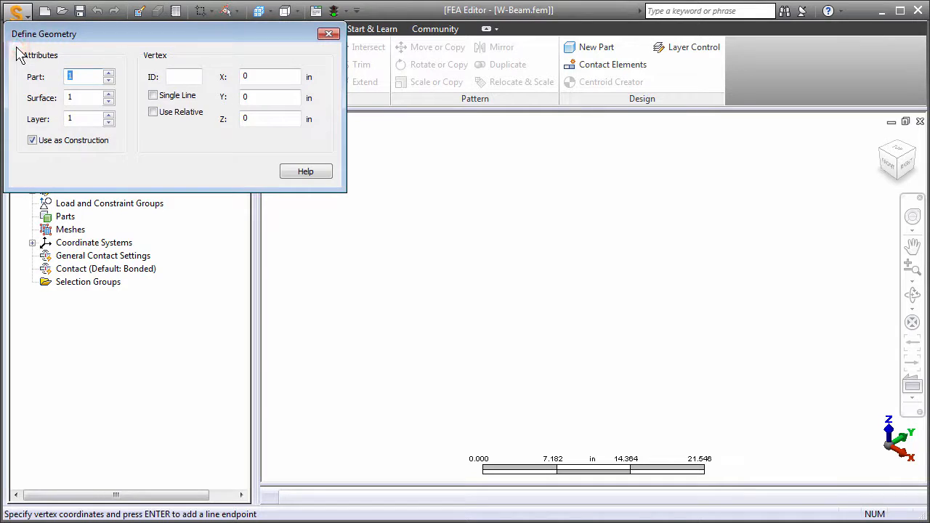
- Draw a non-construction line on part 1 from the origin to X 360 in, with Y and Z at 0
click(32, 141)
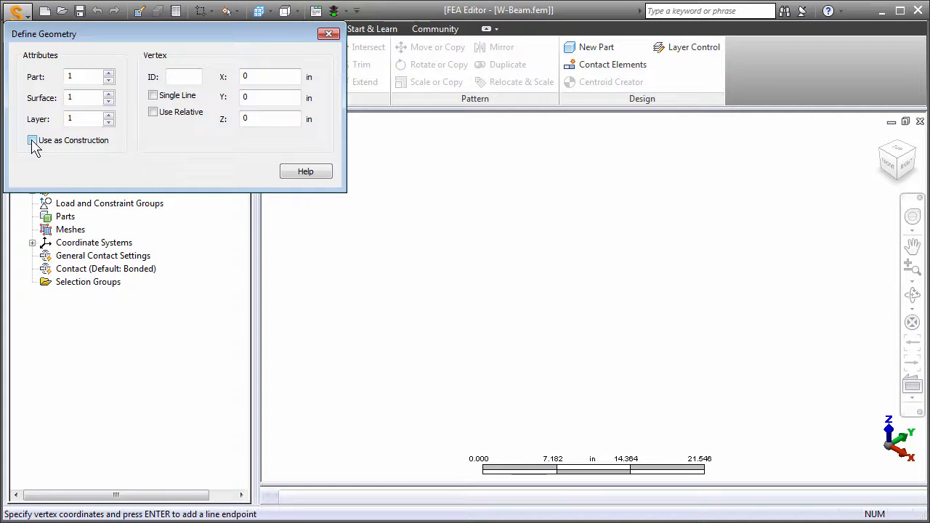
click(260, 77)
key(Return)
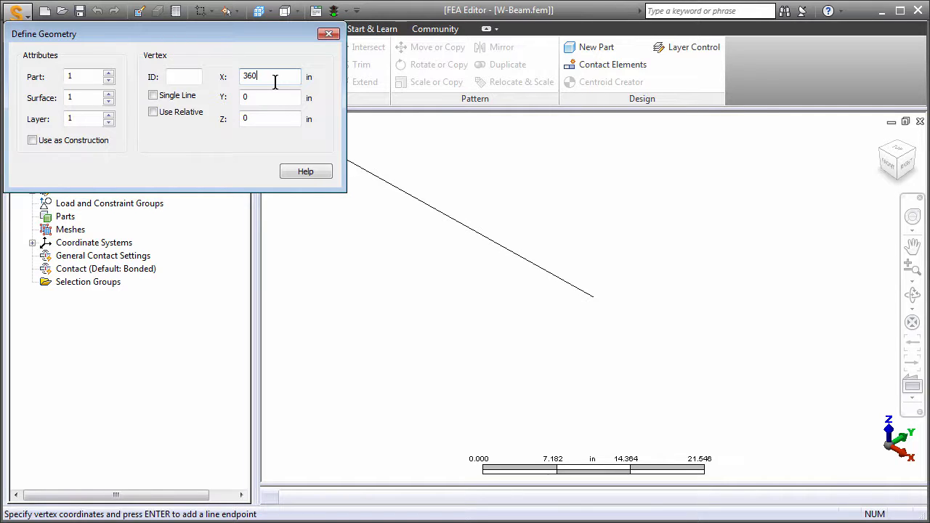
key(Return)
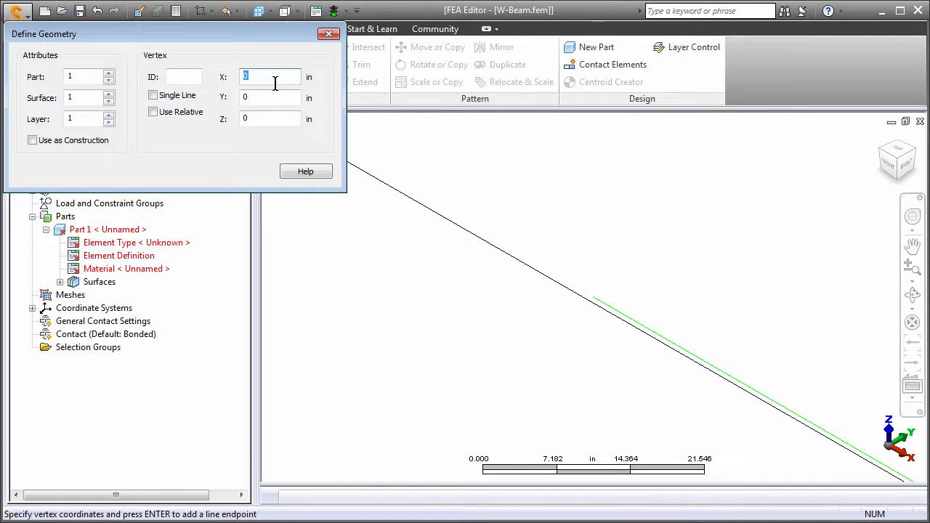
click(328, 34)
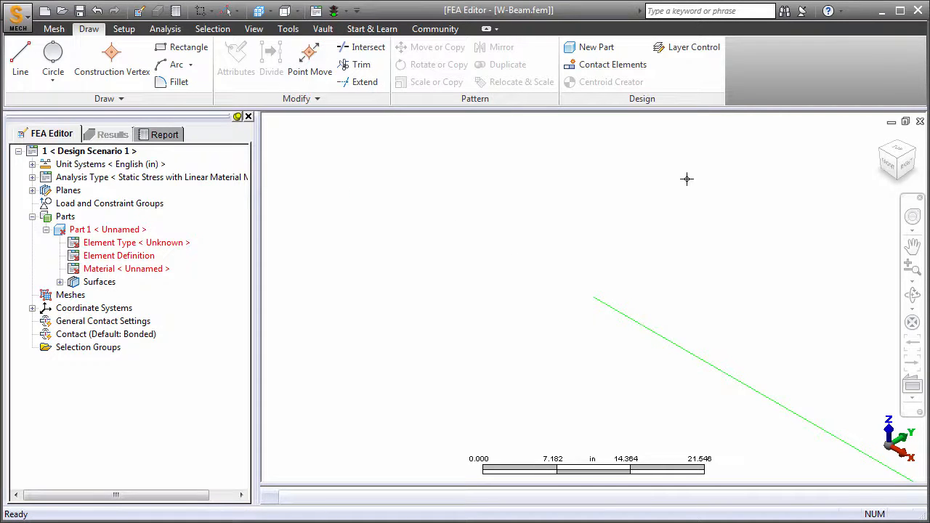
click(912, 283)
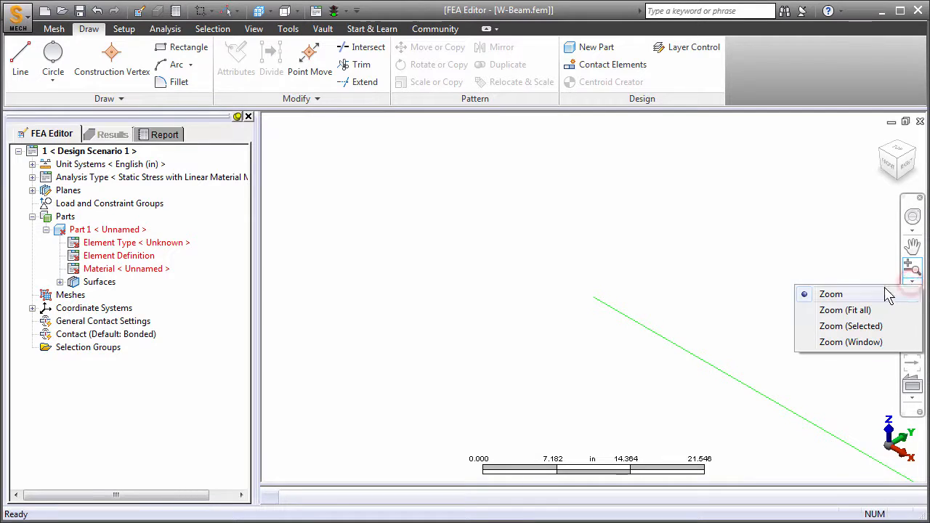
click(855, 310)
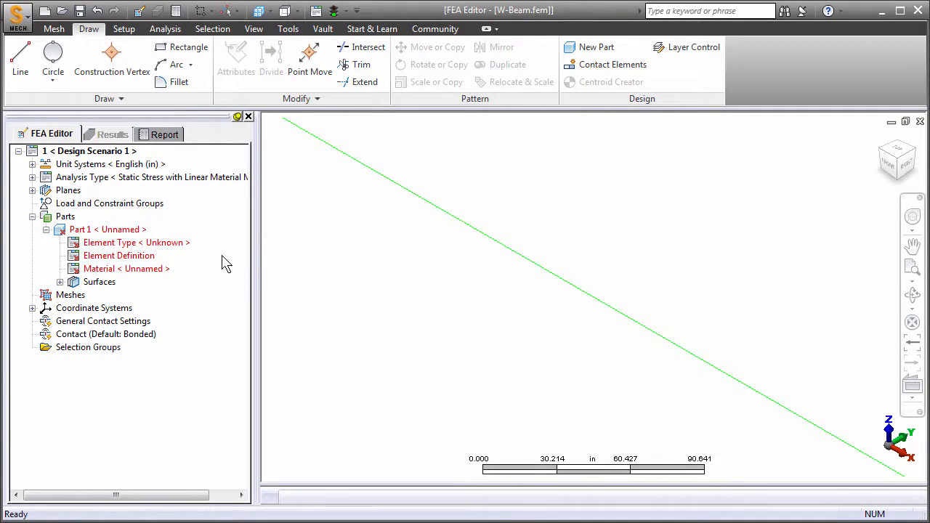
- Set Part 1's element type to Beam and open the cross-section libraries for layer 1 of its element definition
right_click(168, 245)
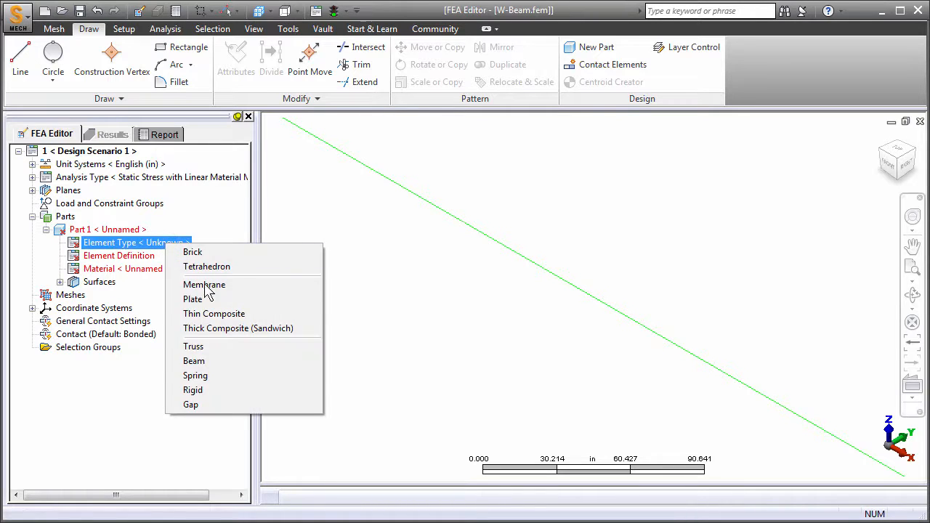
click(205, 361)
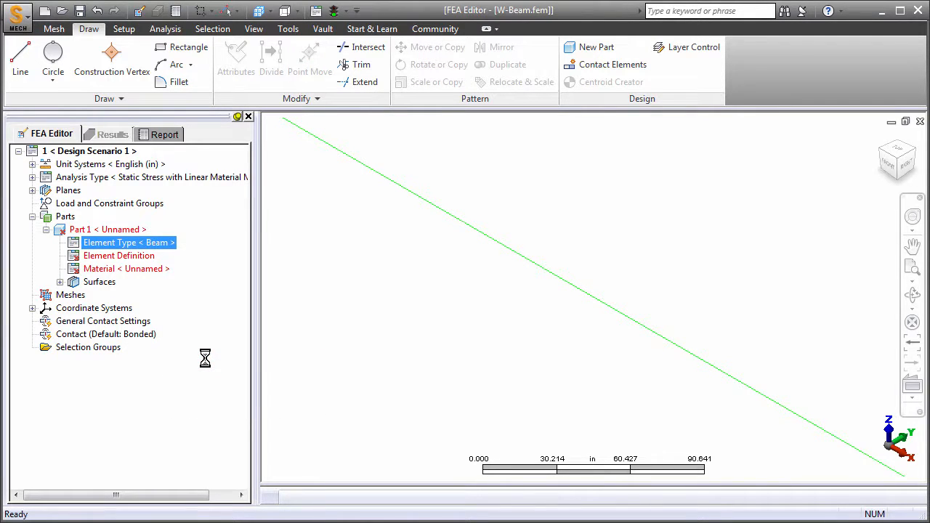
double_click(135, 258)
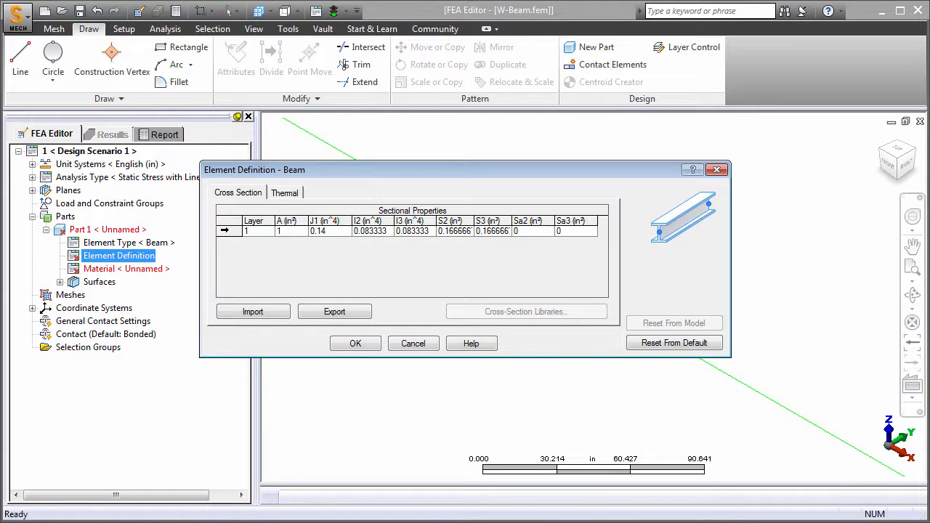
click(225, 230)
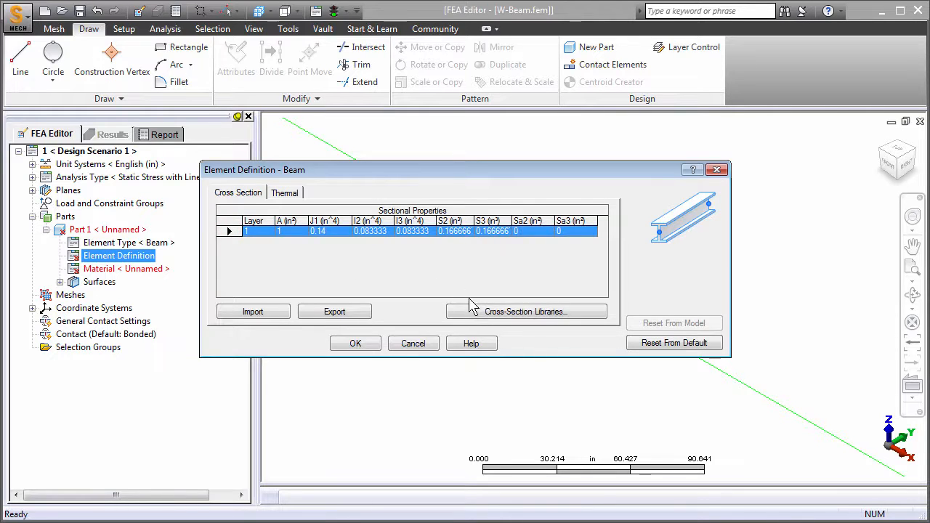
click(473, 312)
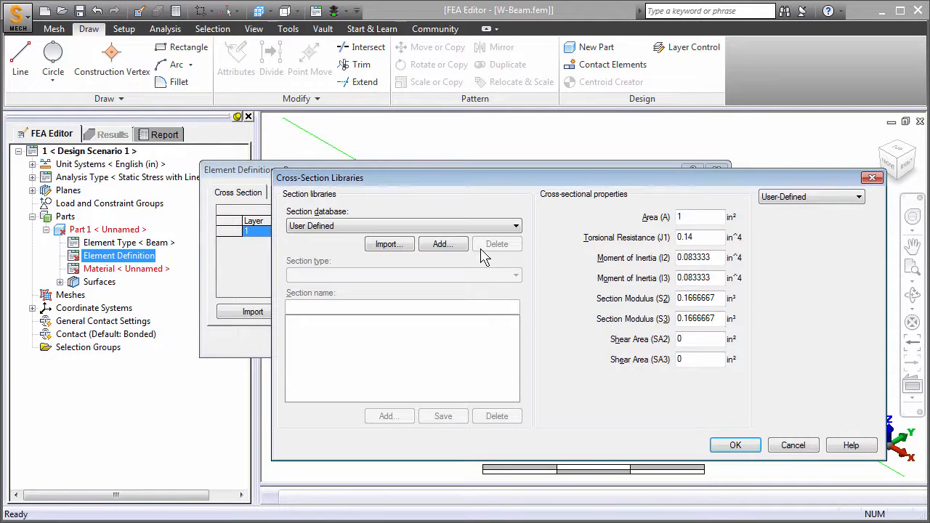
- Assign the W12X50 section of type W from the aisc14.1 (2013) database to the beam's layer 1
click(479, 231)
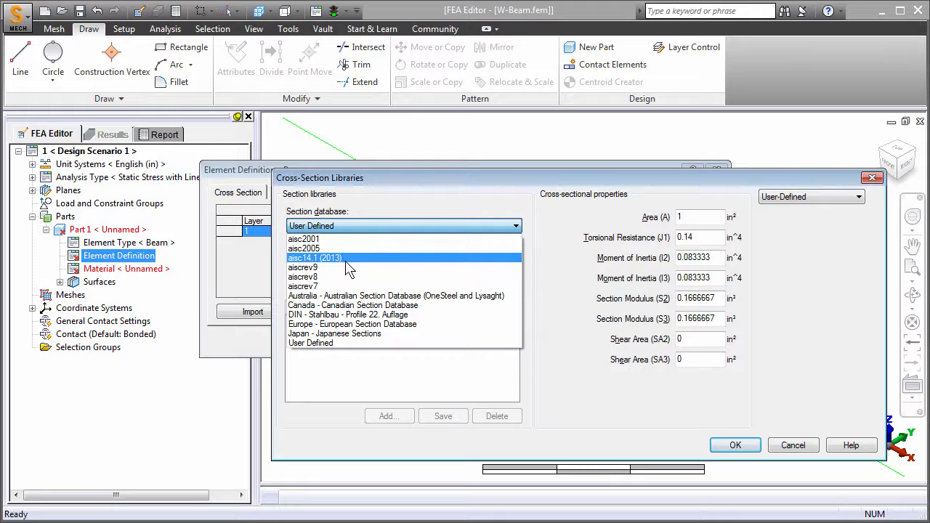
click(301, 259)
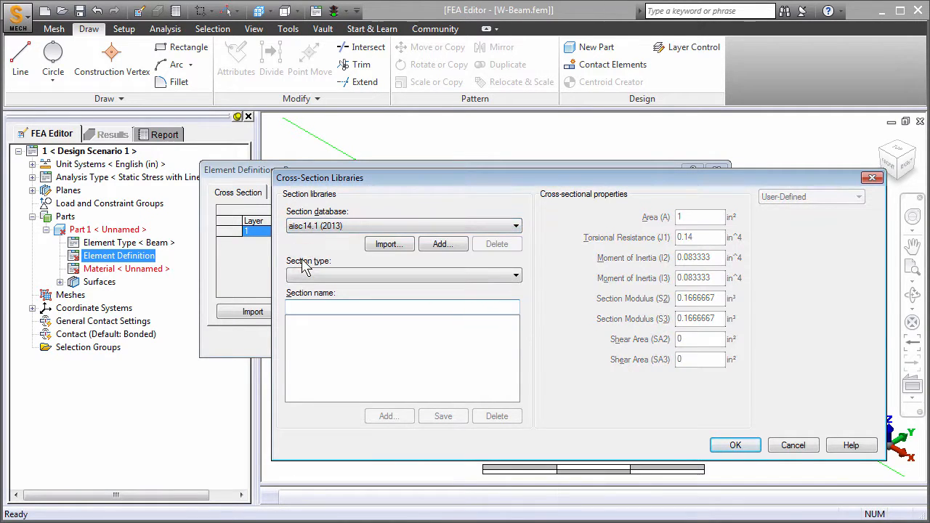
click(346, 276)
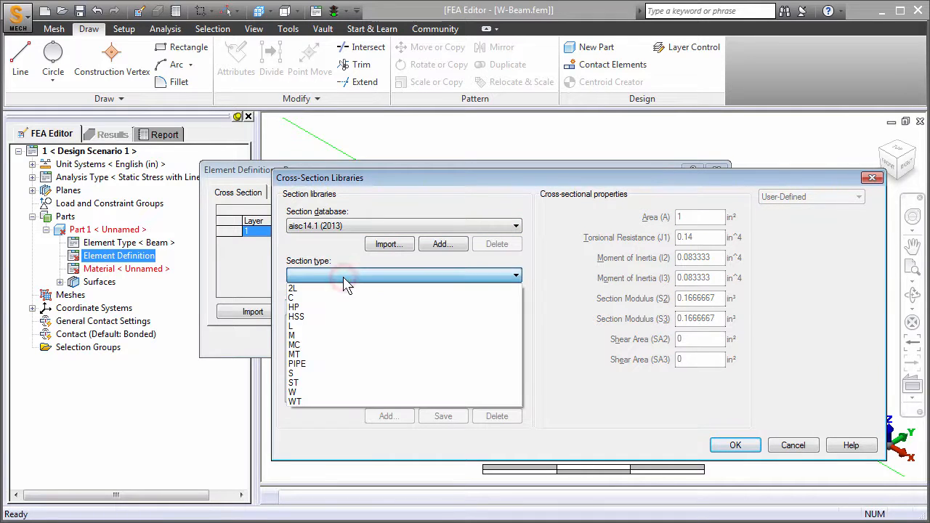
click(296, 391)
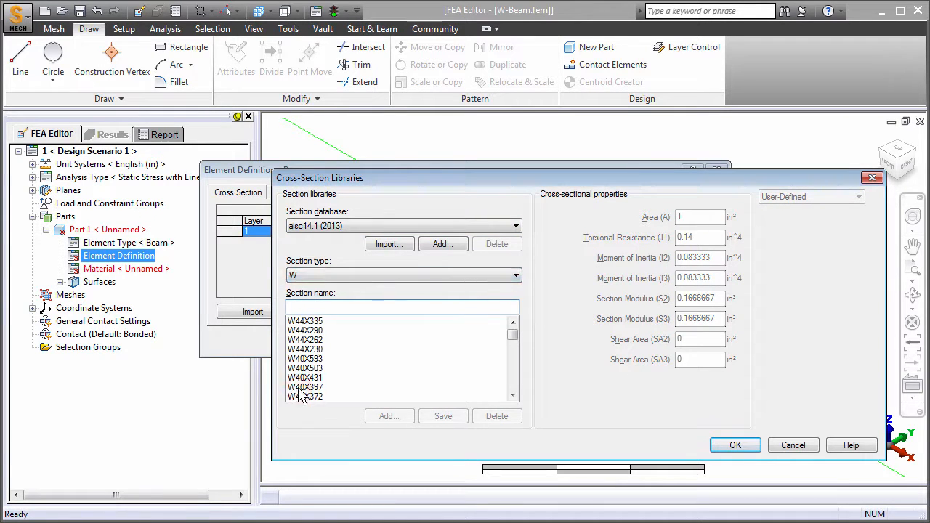
click(294, 307)
text(w12)
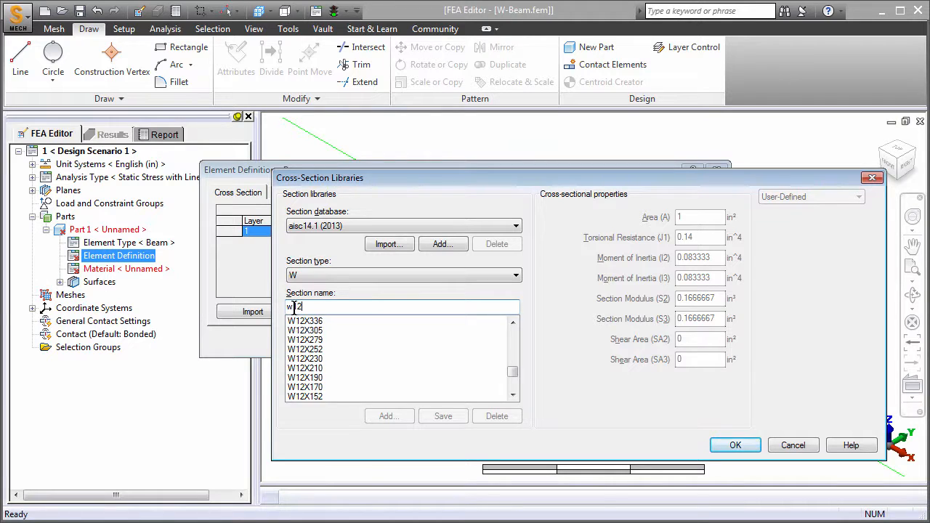
click(346, 350)
scroll(347, 363, down, 3)
scroll(347, 365, down, 1)
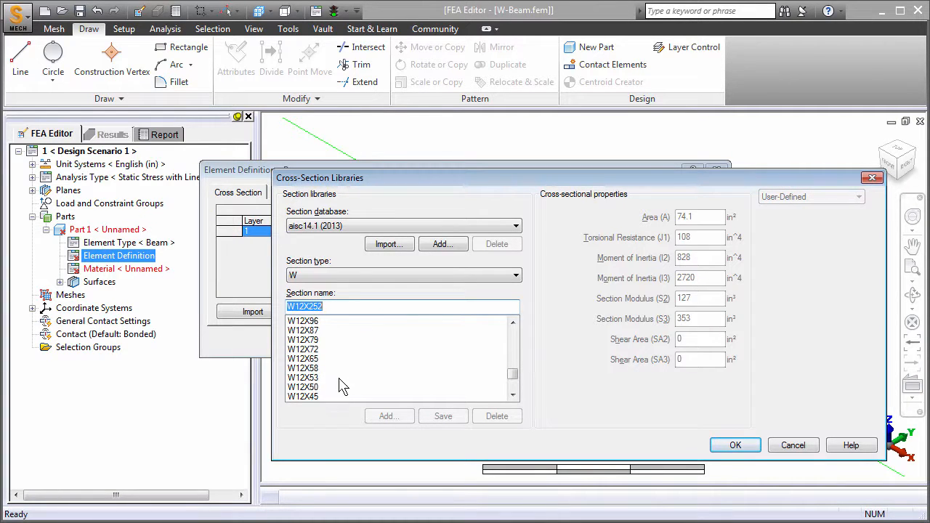
click(314, 388)
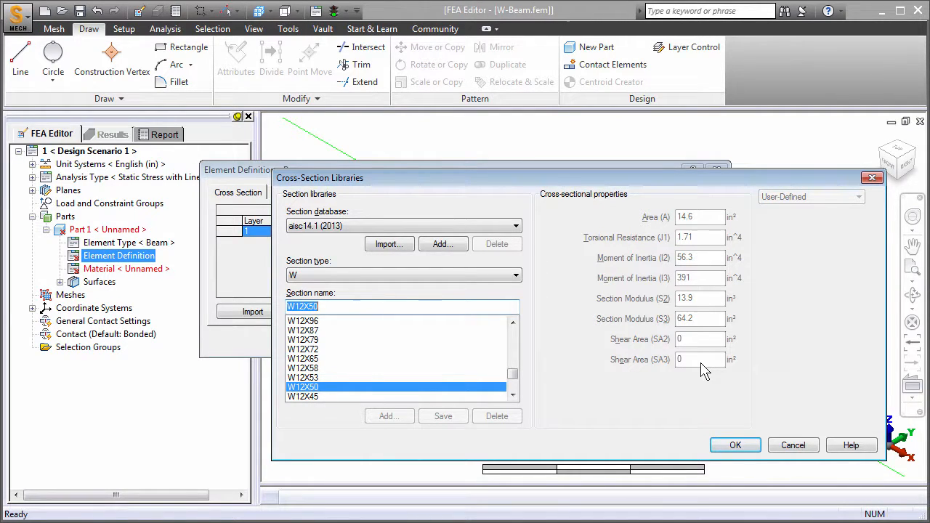
click(736, 447)
click(356, 345)
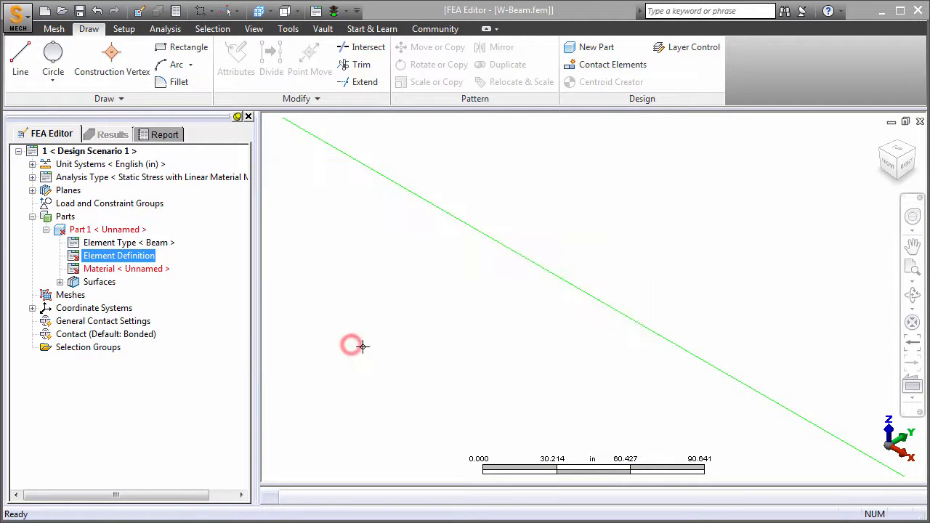
- Assign Steel (ASTM - A36) from the Autodesk Simulation Material Library as Part 1's material
double_click(138, 271)
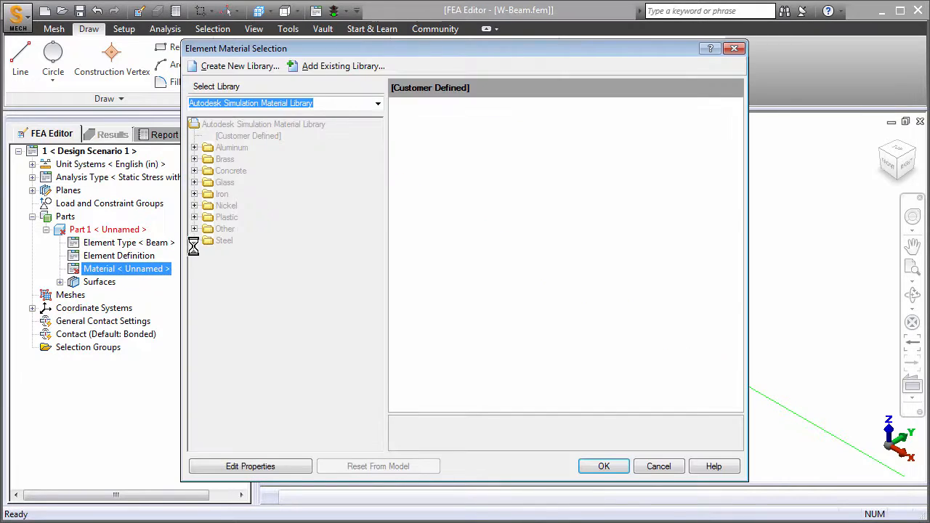
click(194, 241)
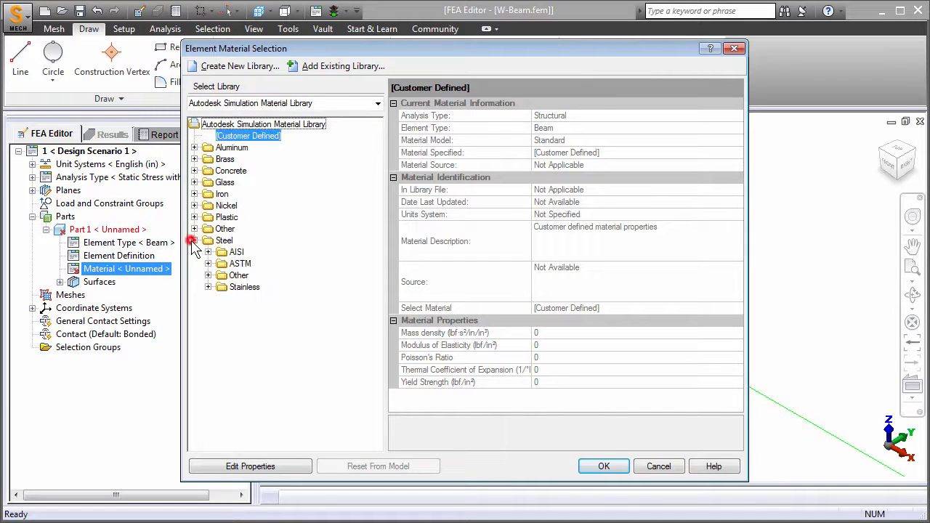
click(209, 263)
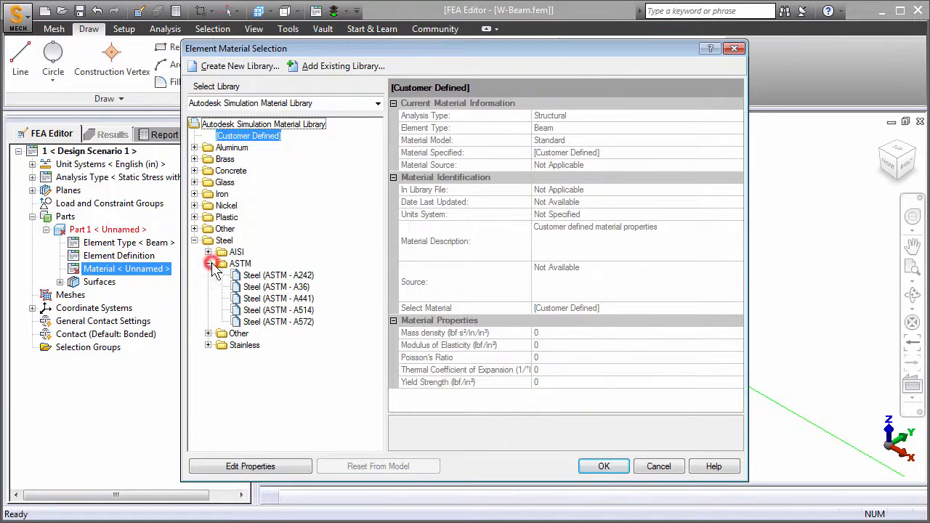
click(274, 287)
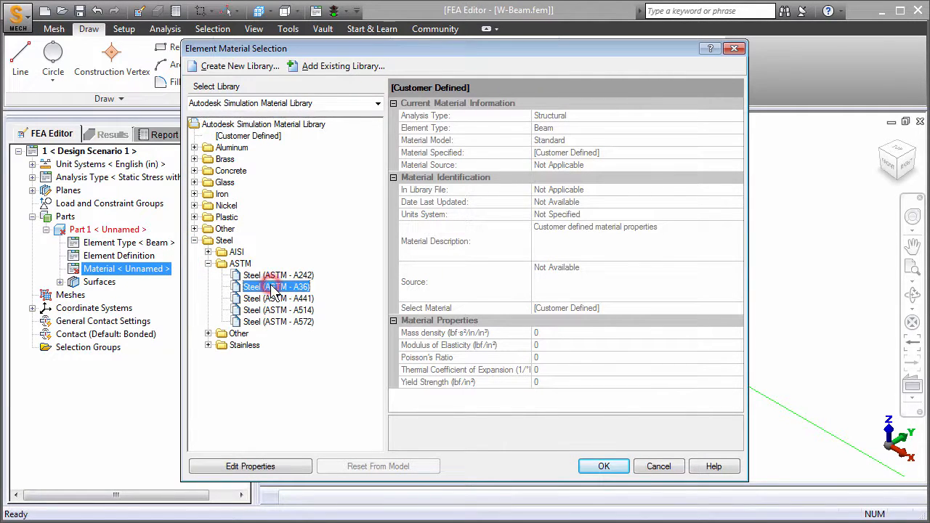
click(600, 466)
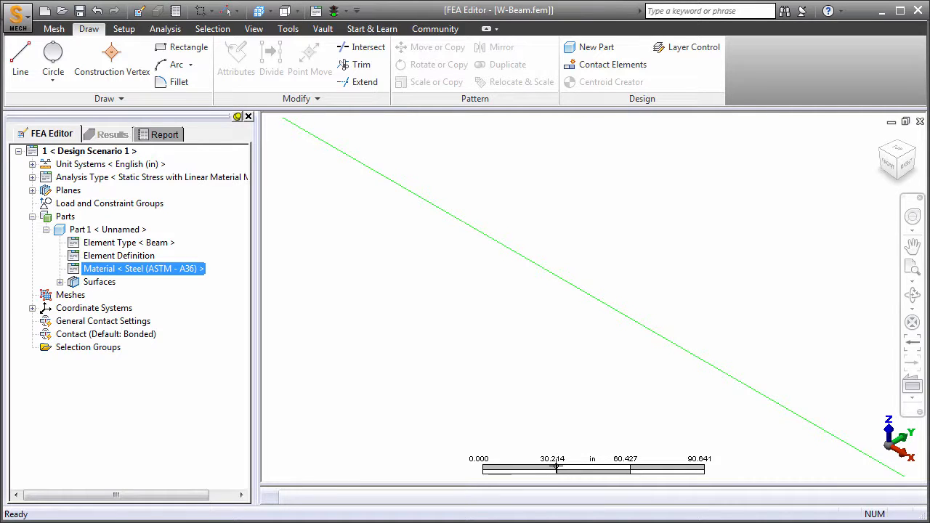
- Select the beam line and divide it into 60 lines
click(283, 118)
click(212, 29)
click(253, 58)
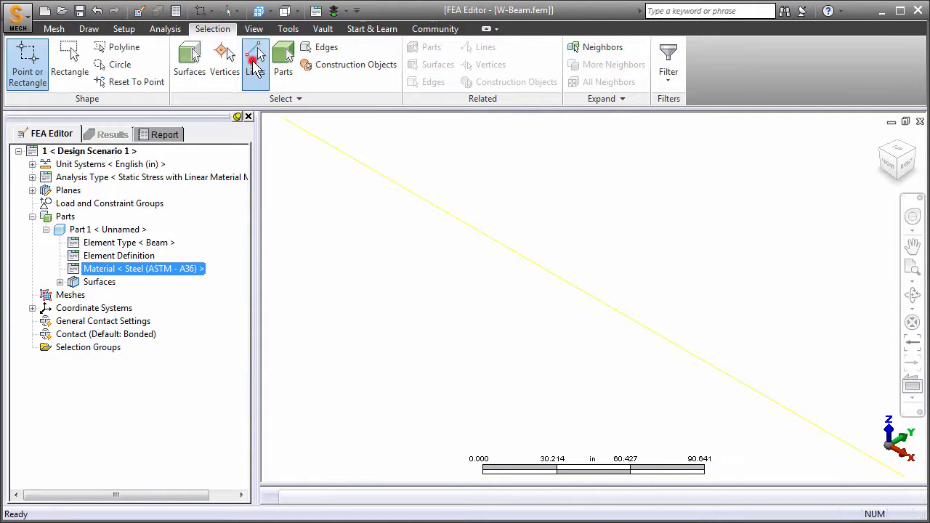
click(414, 251)
click(465, 225)
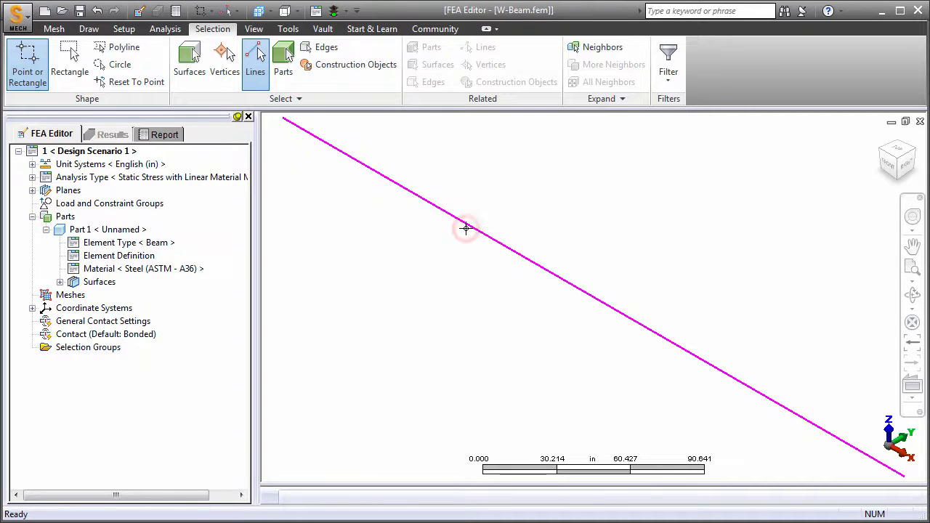
mouse_move(466, 228)
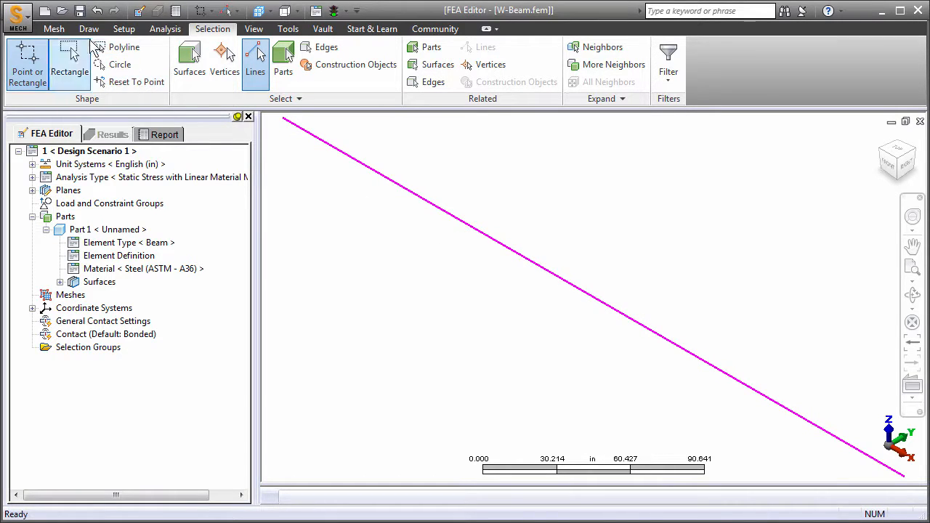
click(87, 29)
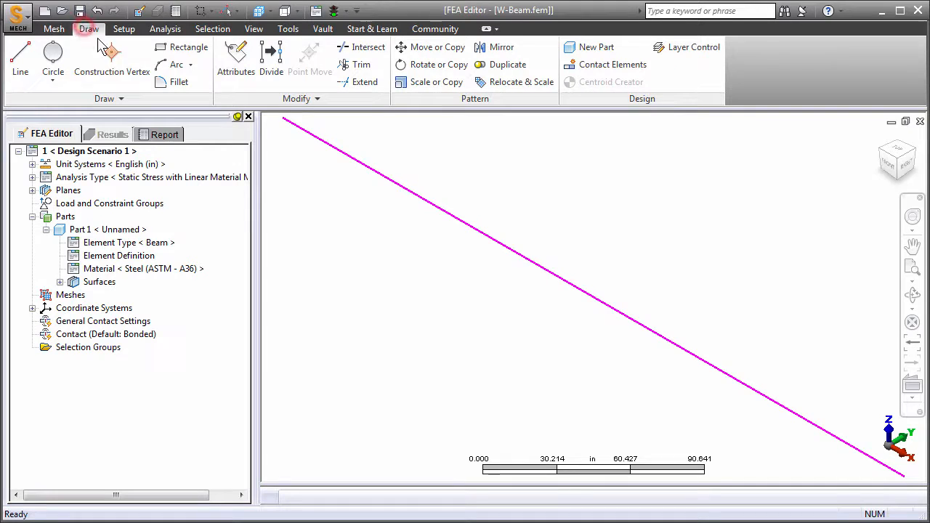
click(271, 55)
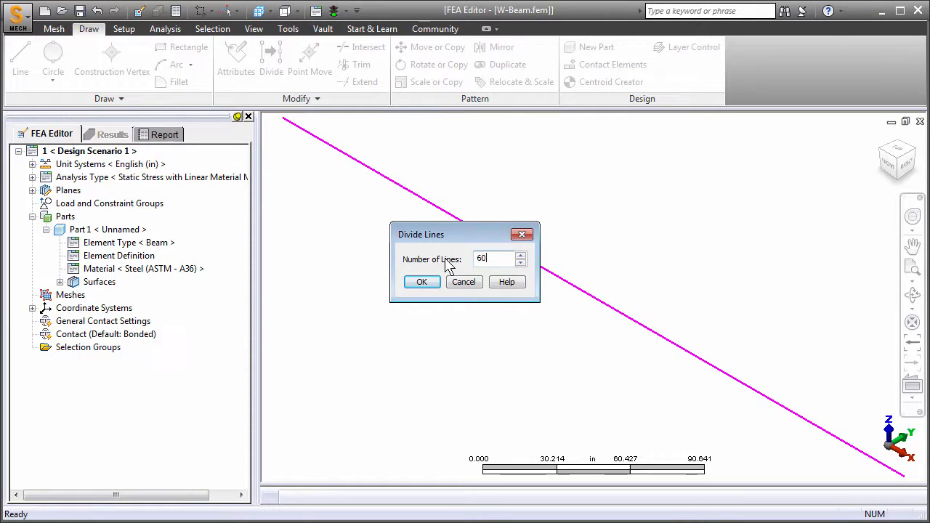
text(60)
click(425, 283)
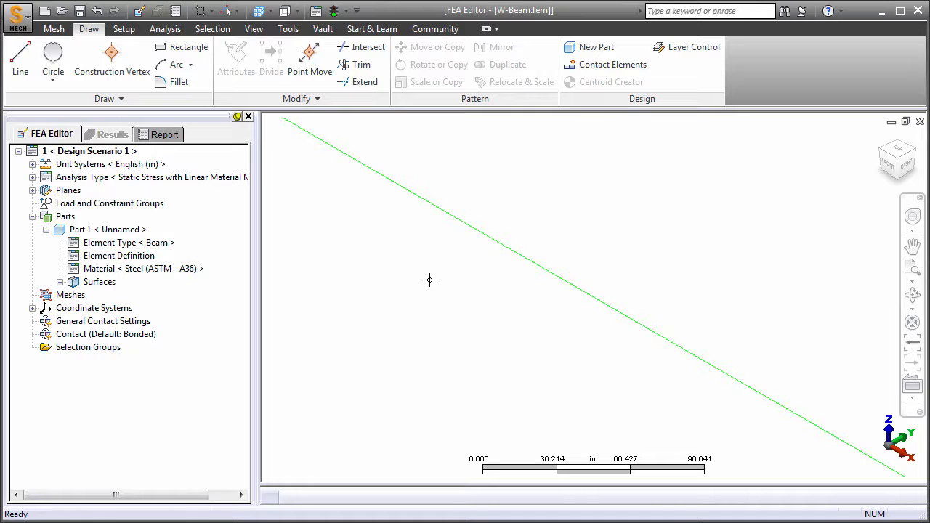
- Show the endpoint vertices briefly to check the beam's divisions, and hide them again
click(253, 31)
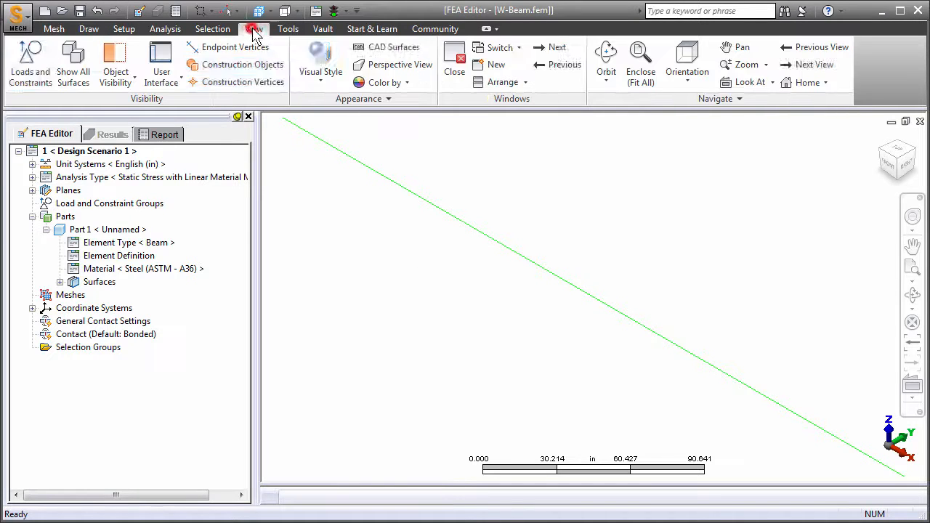
click(230, 48)
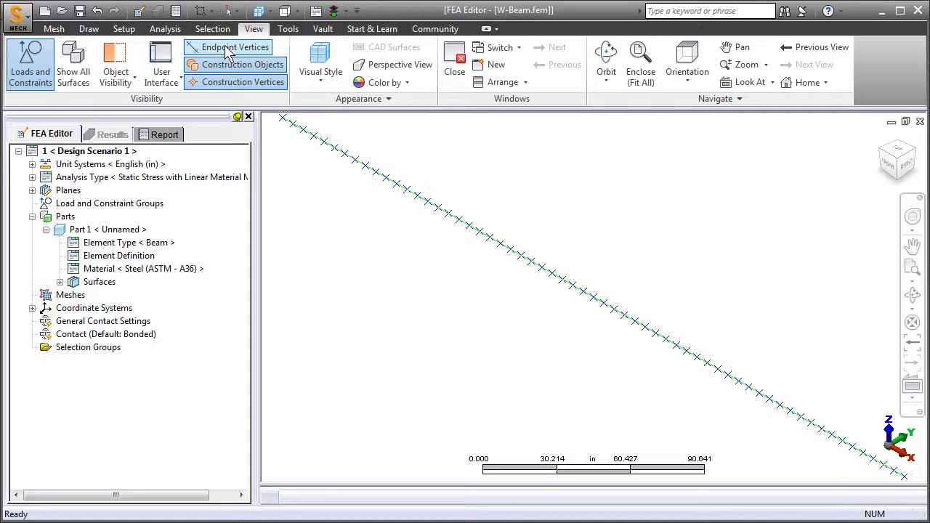
click(225, 45)
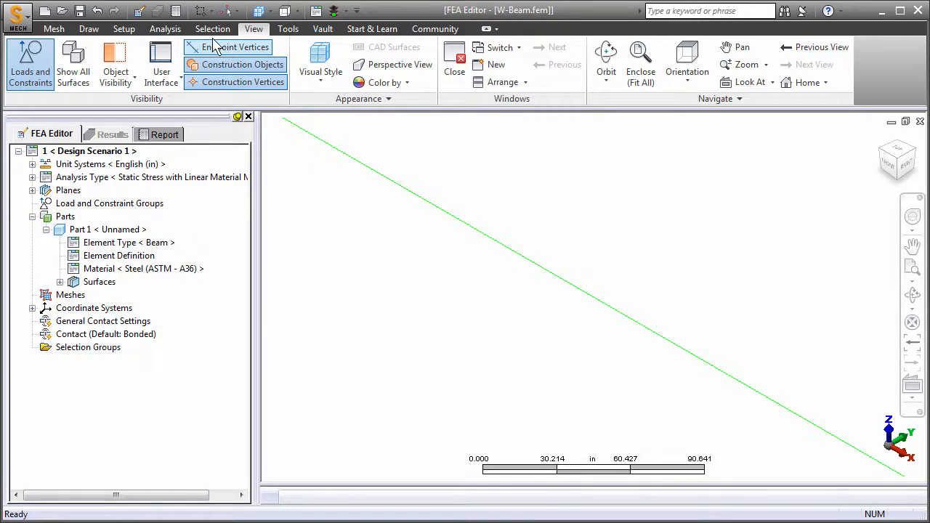
- Apply a general constraint to the vertex at the beam's low-X end, constraining Ty, Tz, Rx and Ry and leaving Tx and Rz free
click(211, 29)
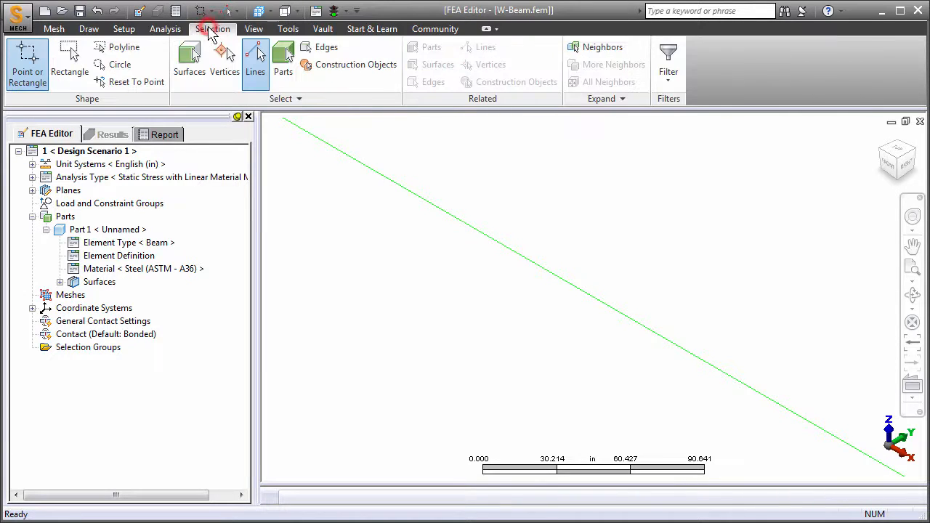
click(225, 58)
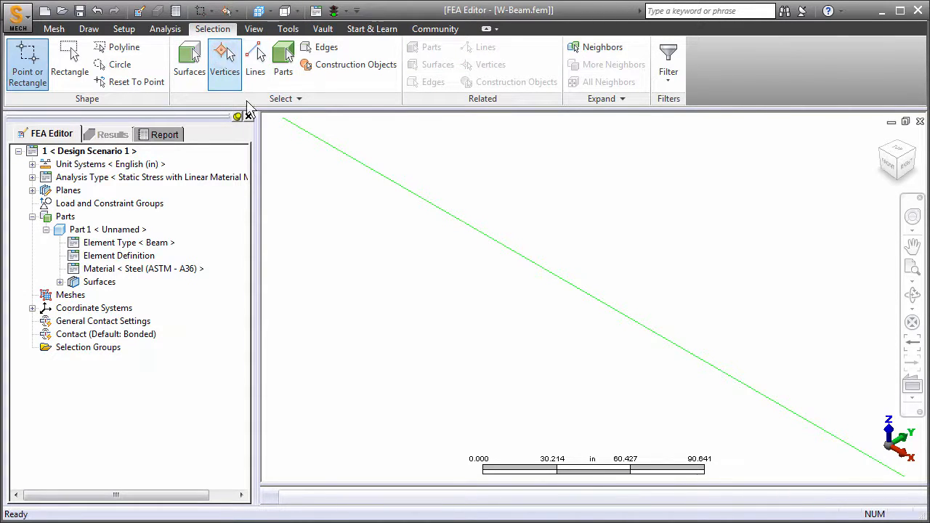
click(283, 118)
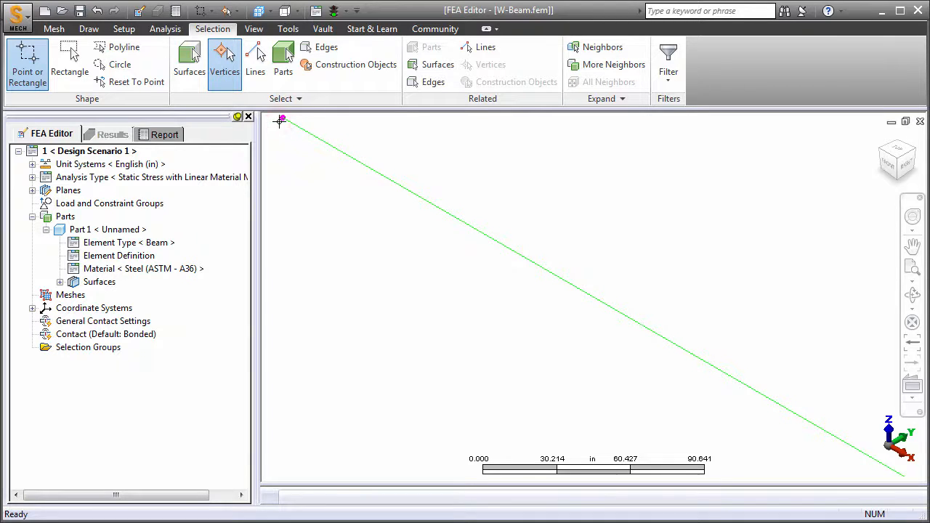
click(123, 29)
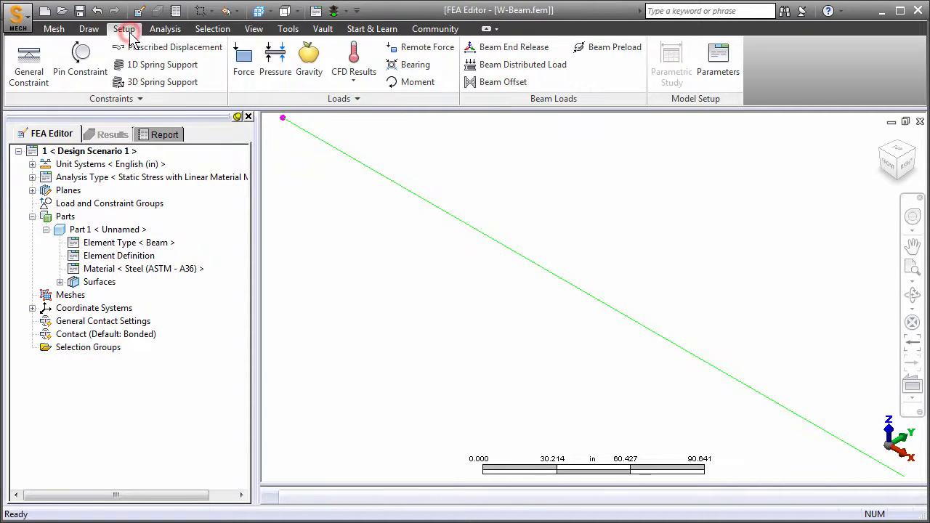
click(38, 58)
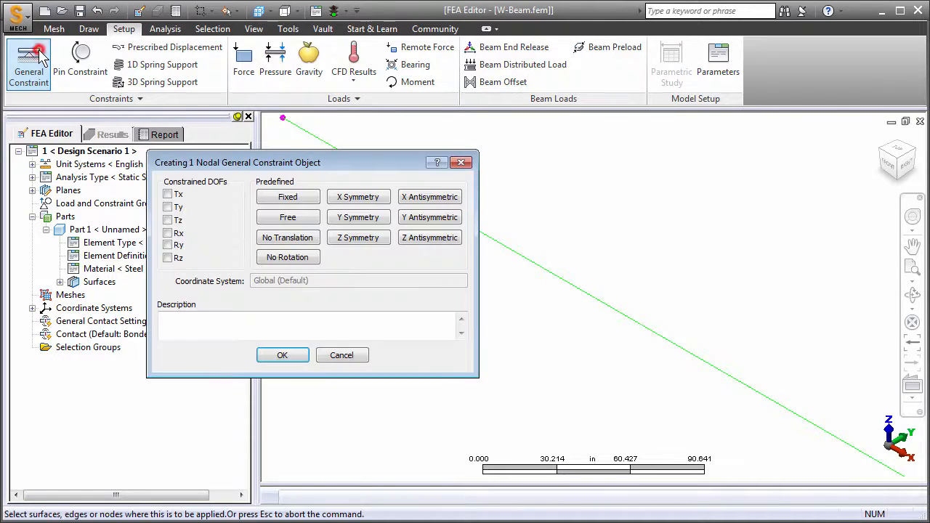
click(287, 198)
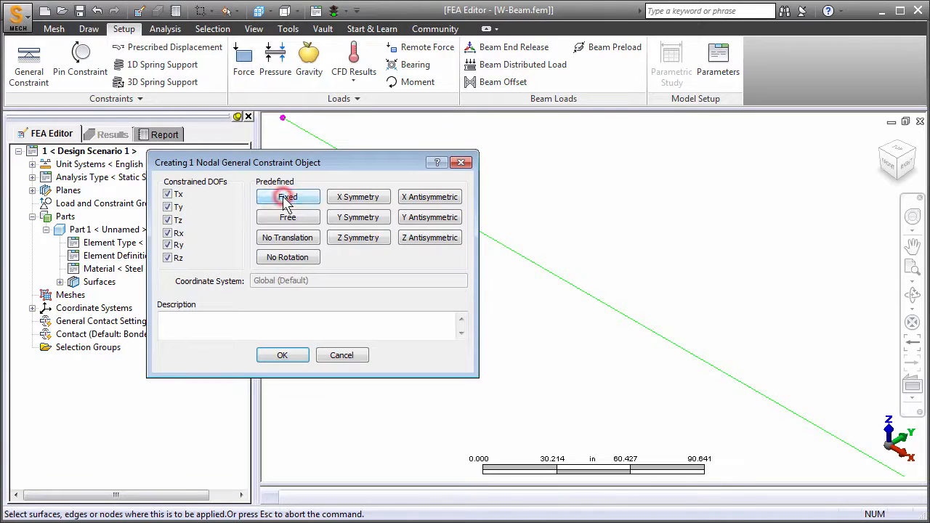
click(168, 258)
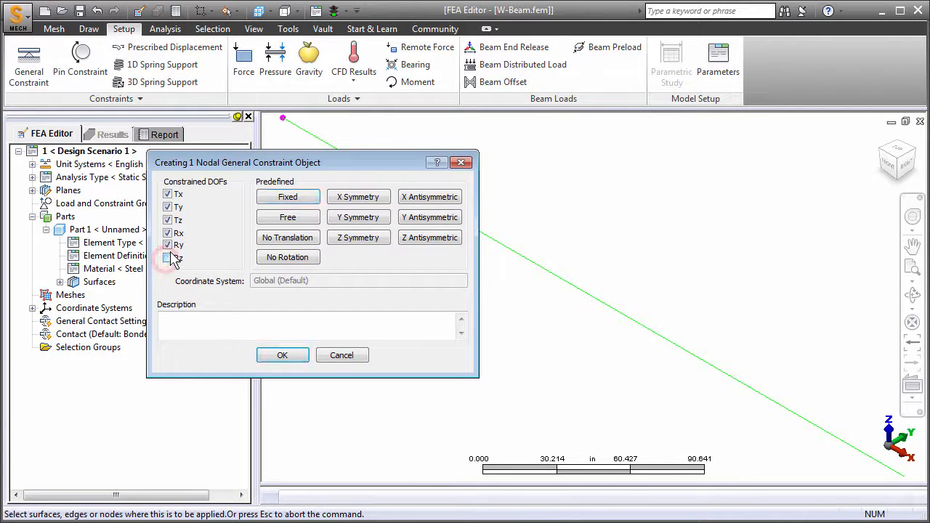
click(168, 194)
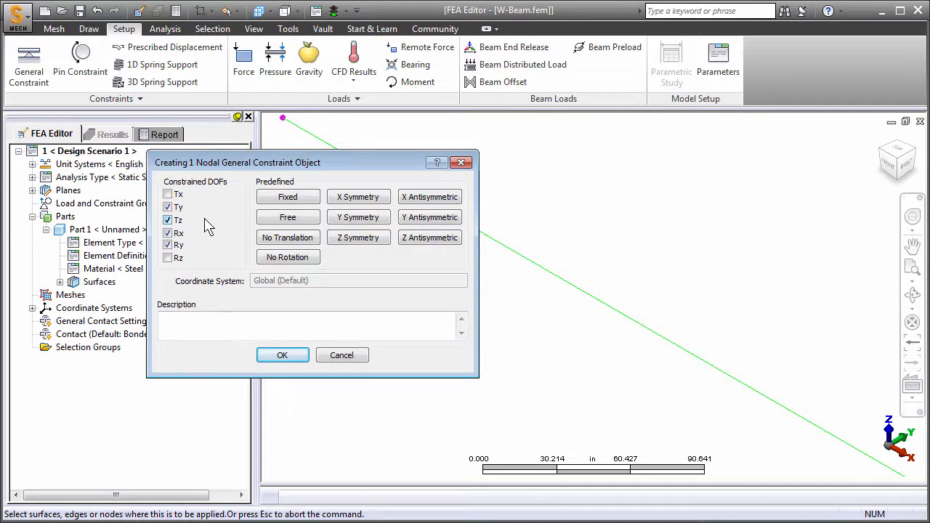
click(298, 356)
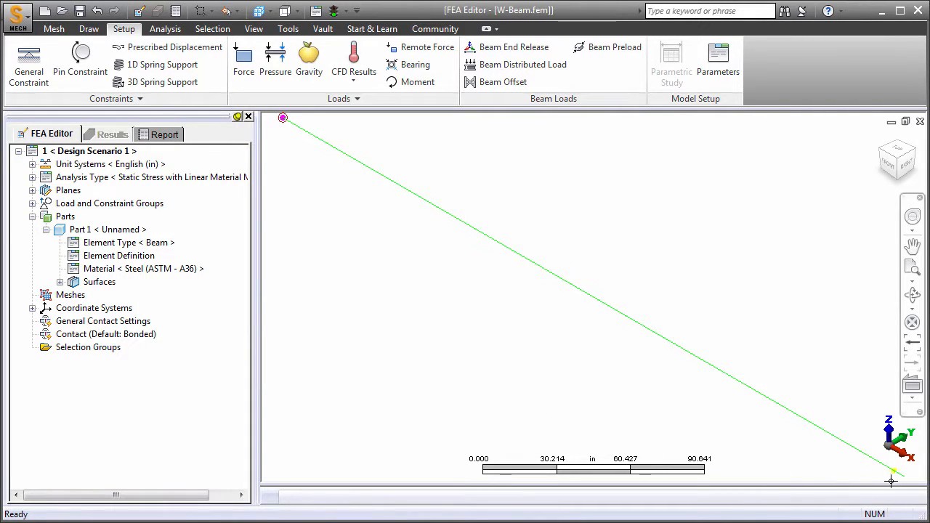
- Apply a general constraint to the vertex at the beam's high-X end, constraining every degree of freedom except Rz
click(906, 478)
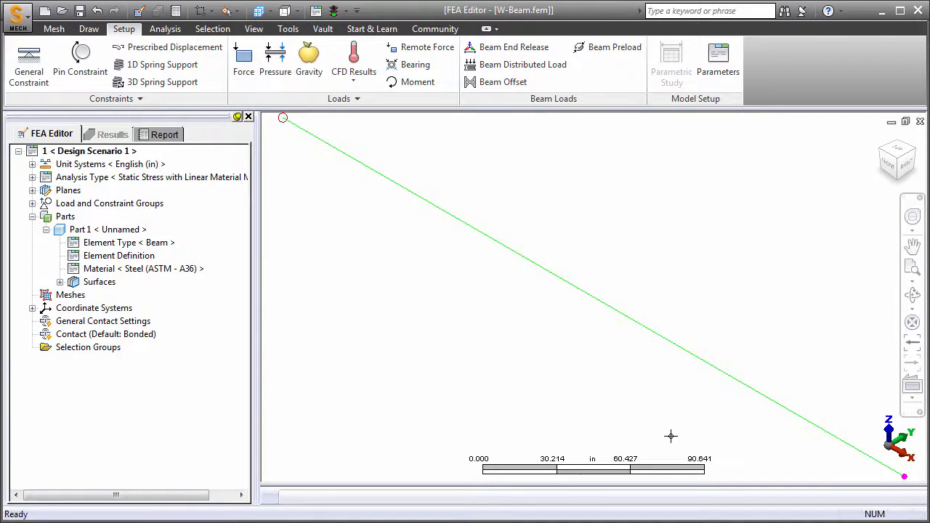
click(29, 62)
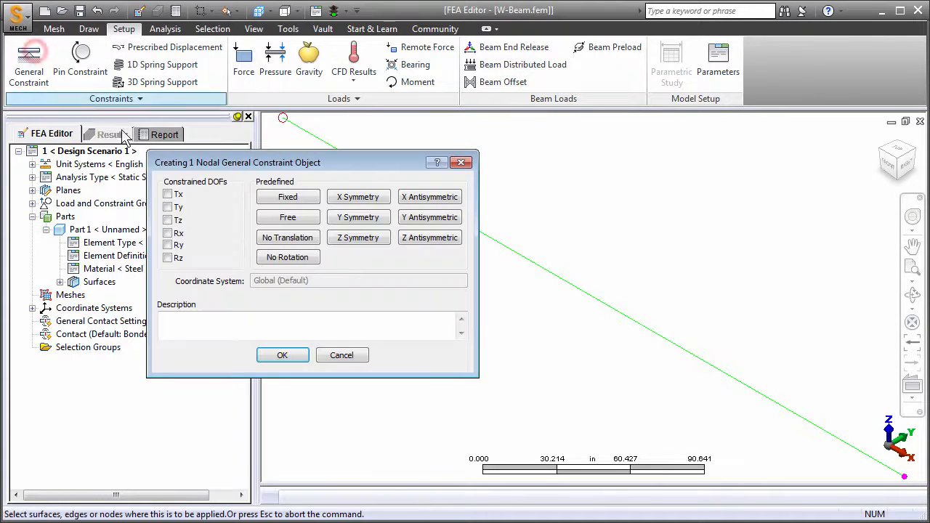
click(278, 199)
click(168, 258)
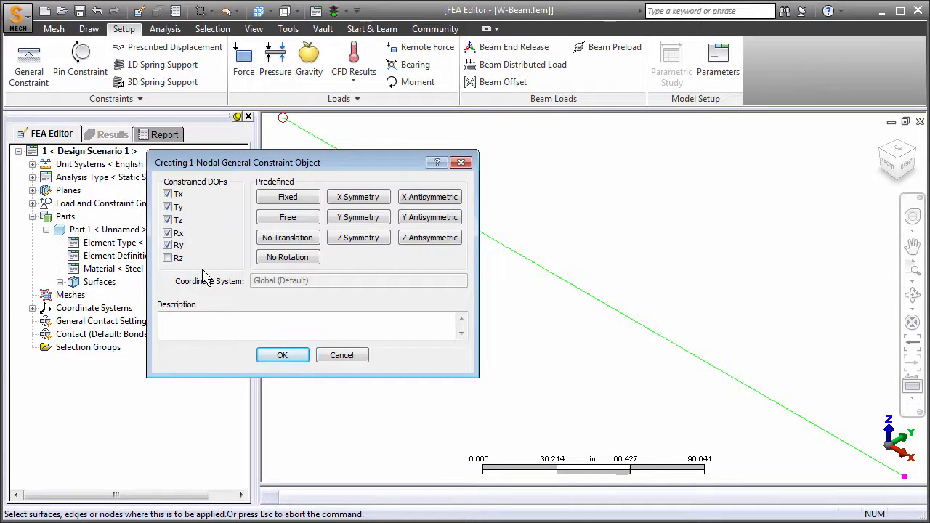
click(284, 356)
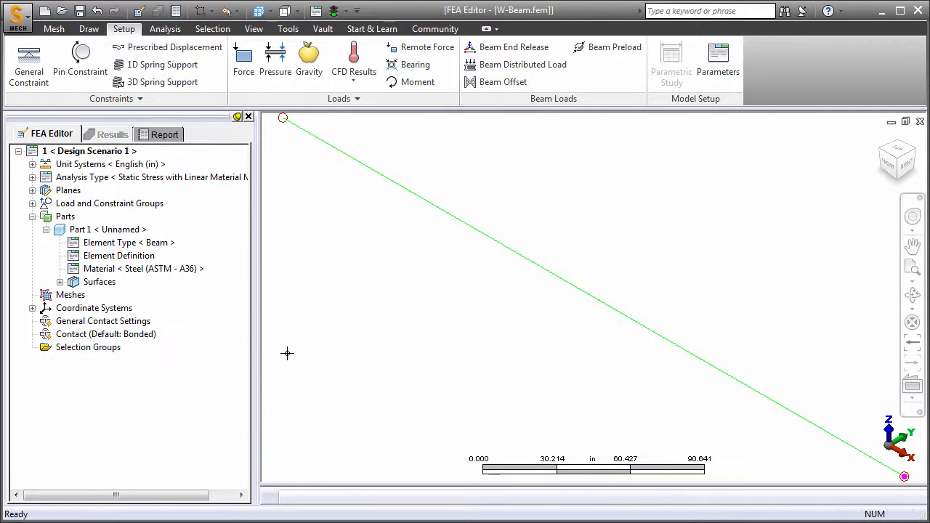
- Apply a uniform beam distributed load of 5000/360 lbf/in to all of Part 1's lines, with a custom direction of Y = -1
click(108, 230)
click(107, 230)
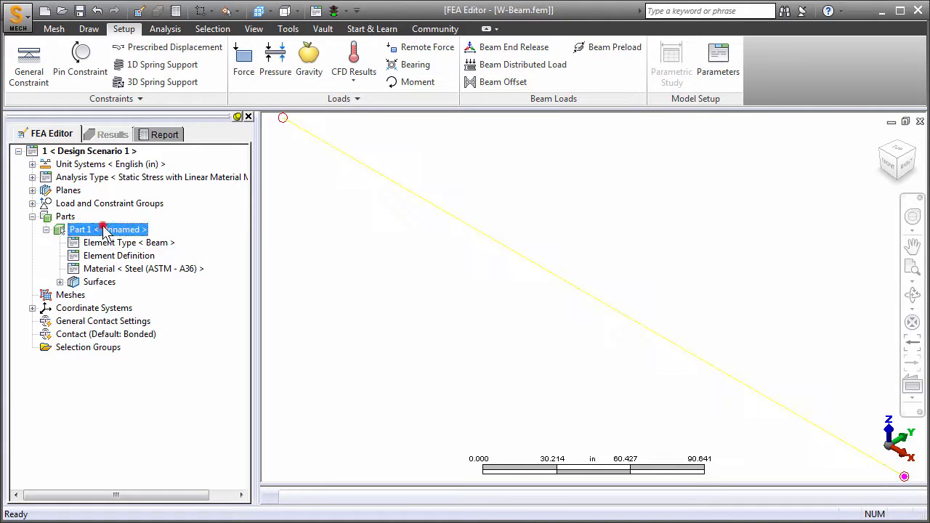
right_click(264, 116)
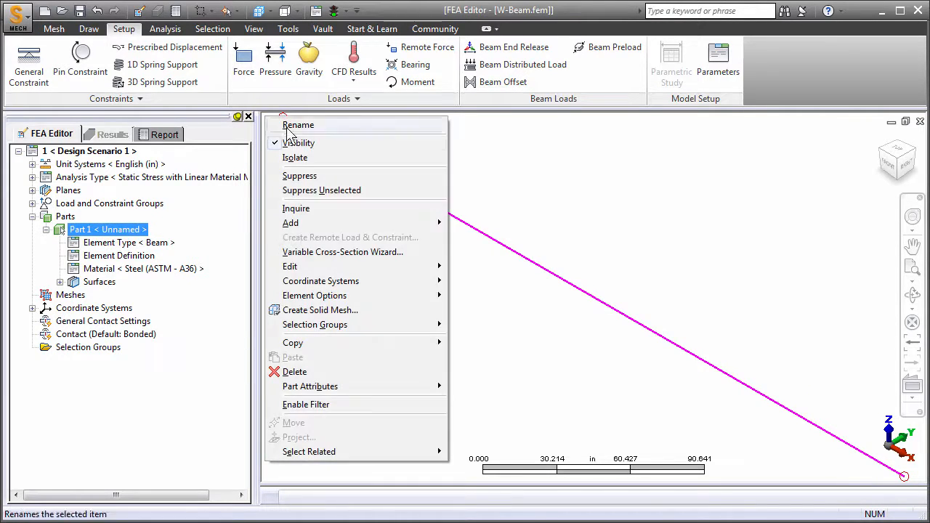
mouse_move(321, 453)
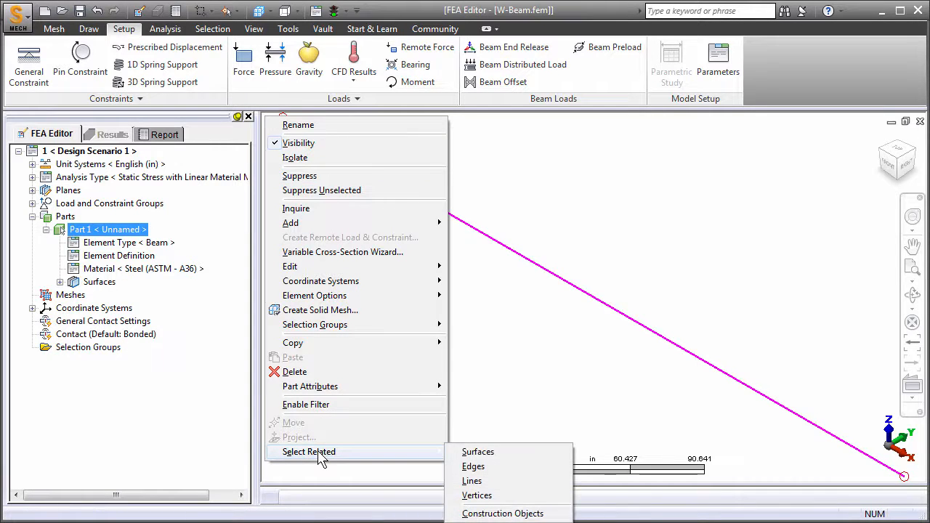
click(469, 481)
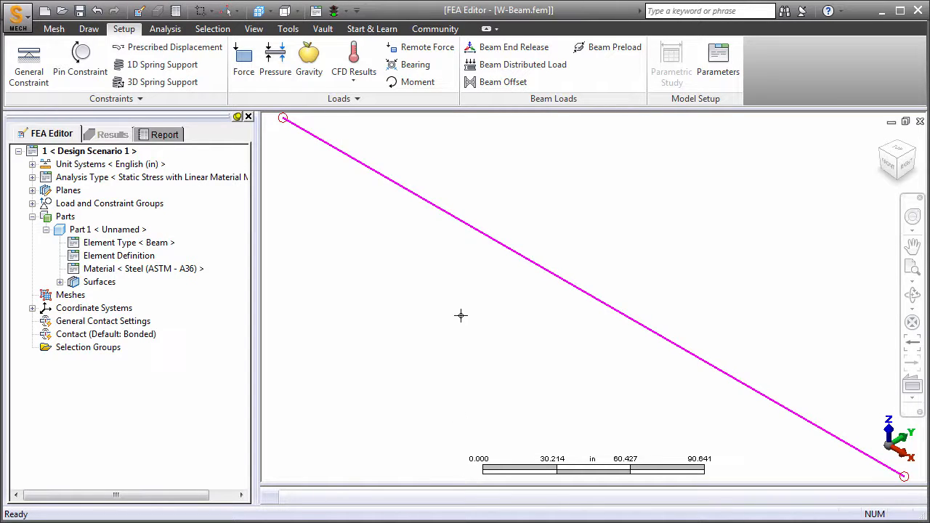
click(528, 65)
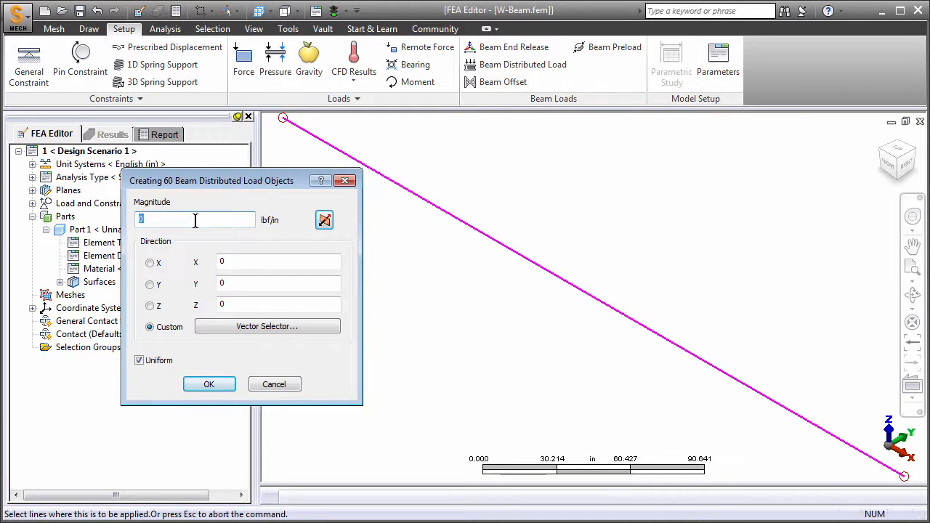
text(5000/)
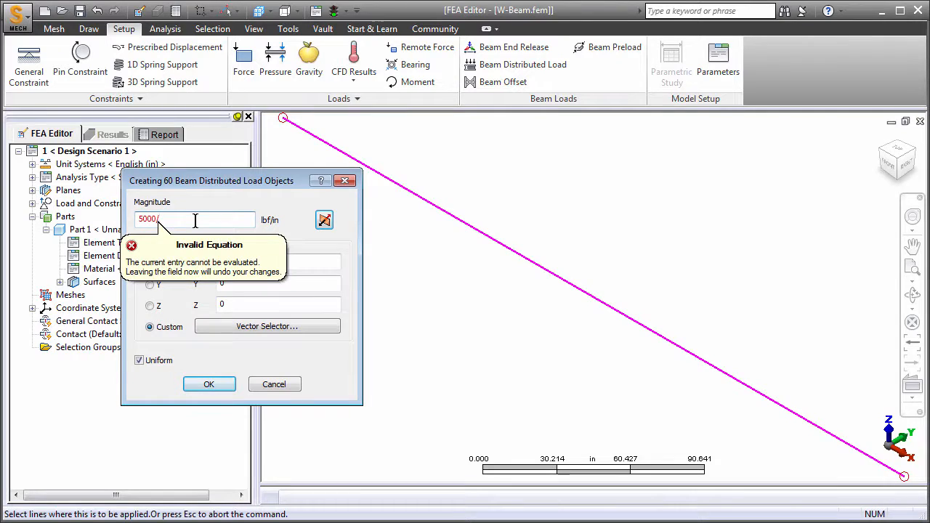
text(360)
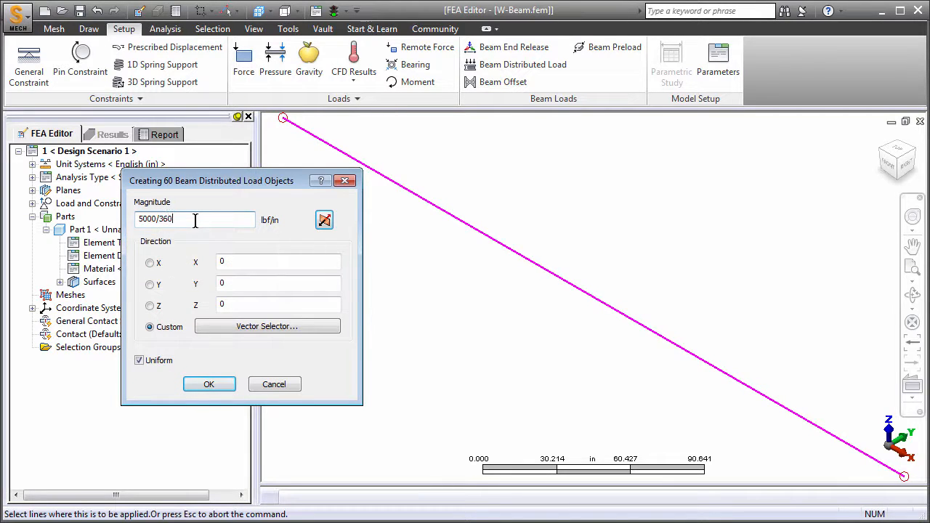
key(Return)
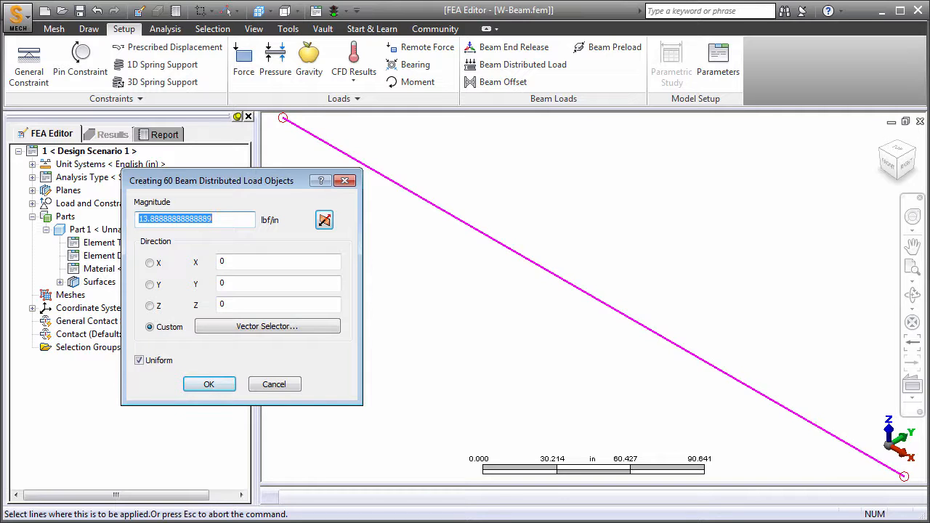
double_click(241, 283)
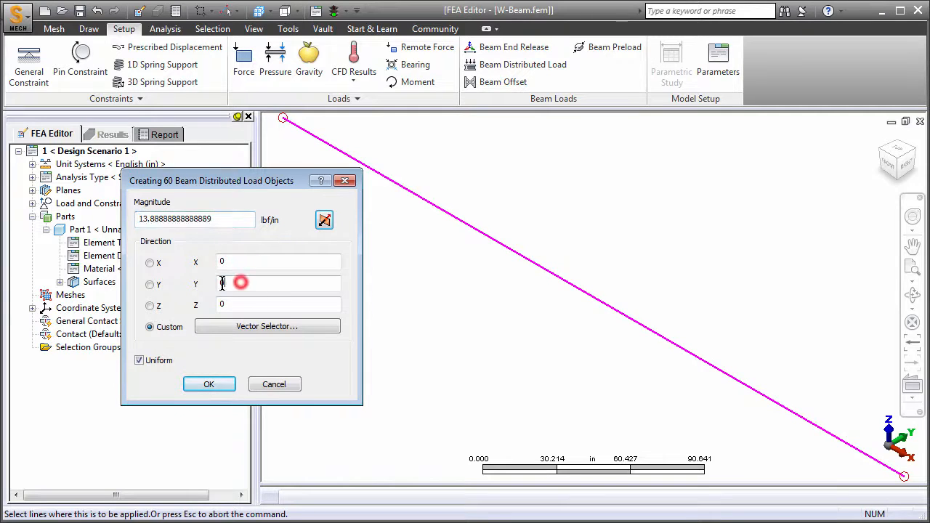
text(-1)
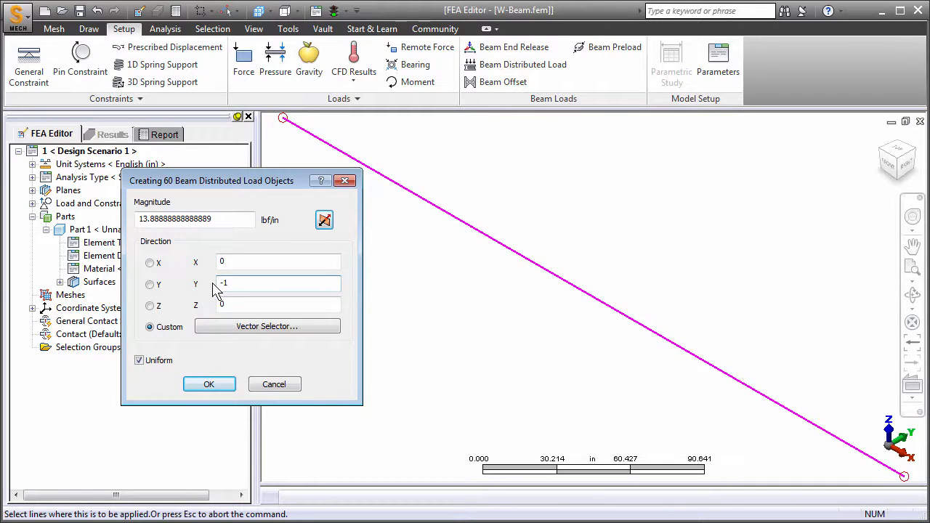
click(209, 383)
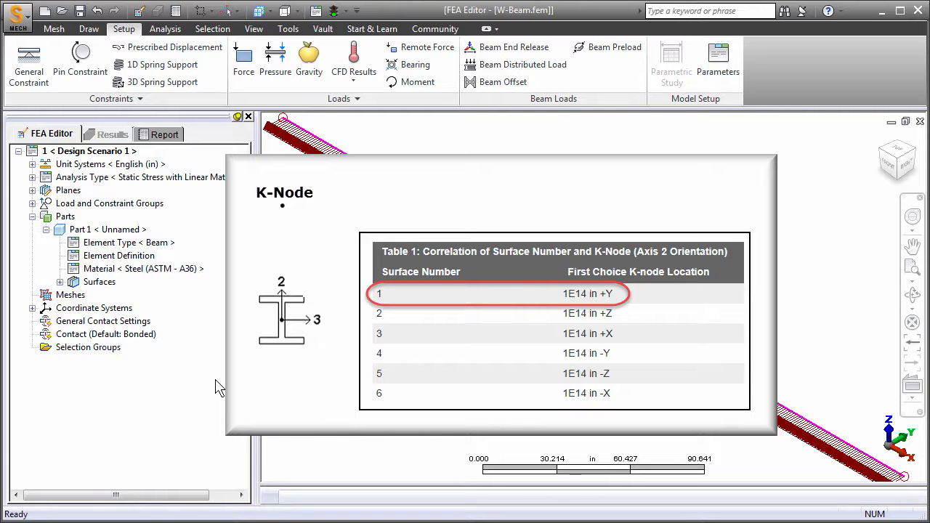
- Run the linear static stress simulation of the constrained and loaded beam
click(889, 165)
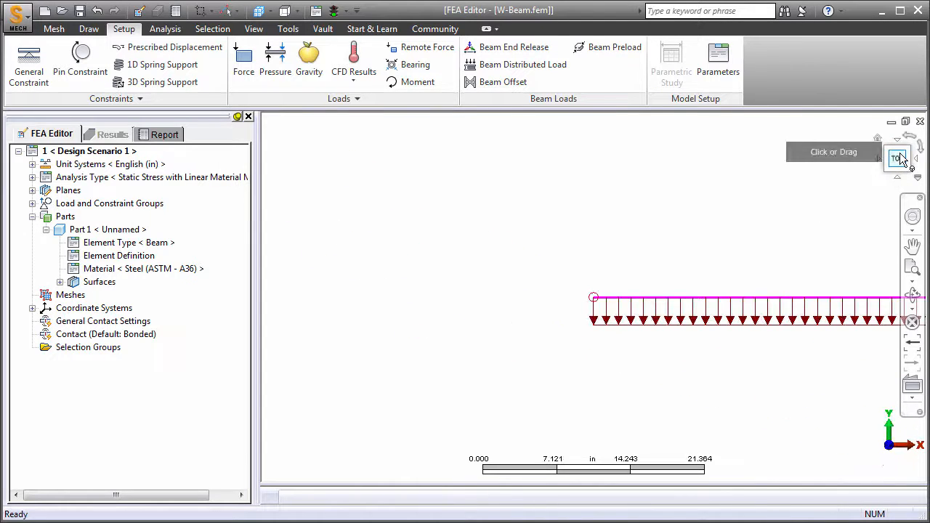
click(909, 148)
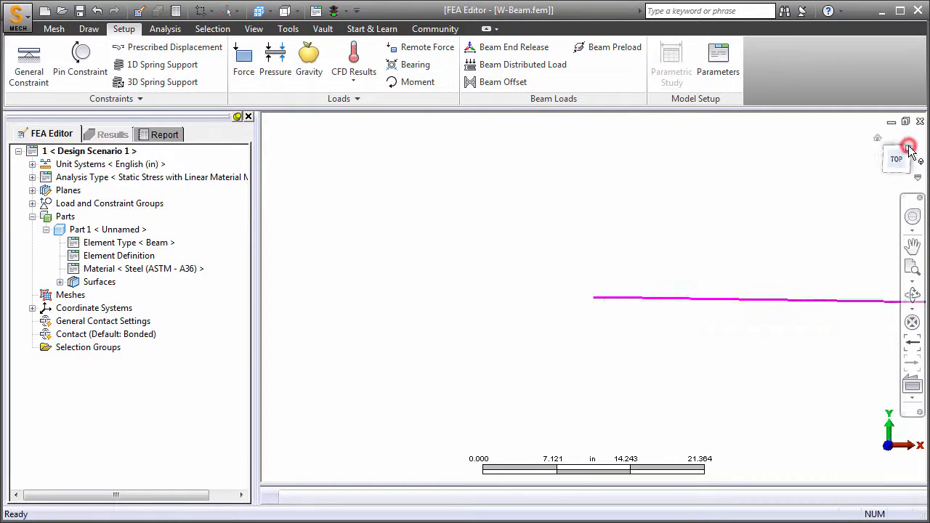
click(913, 269)
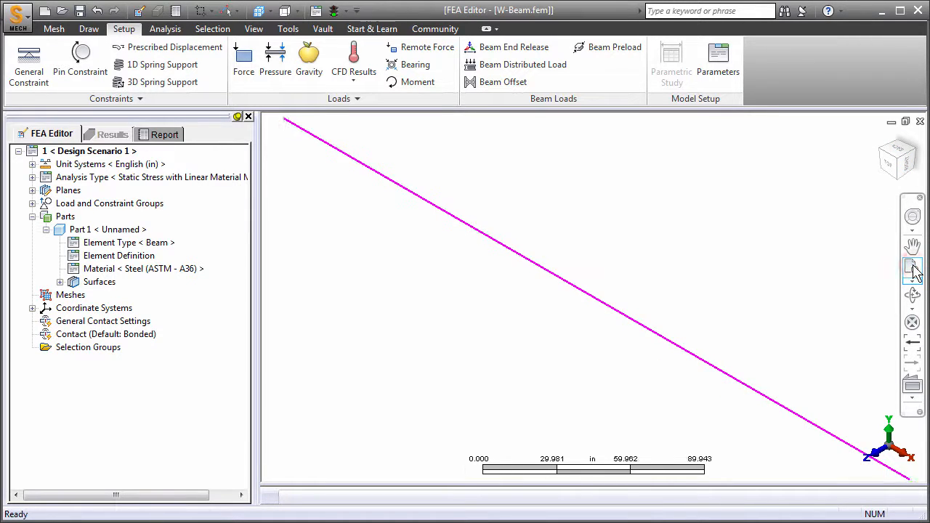
scroll(600, 233, down, 1)
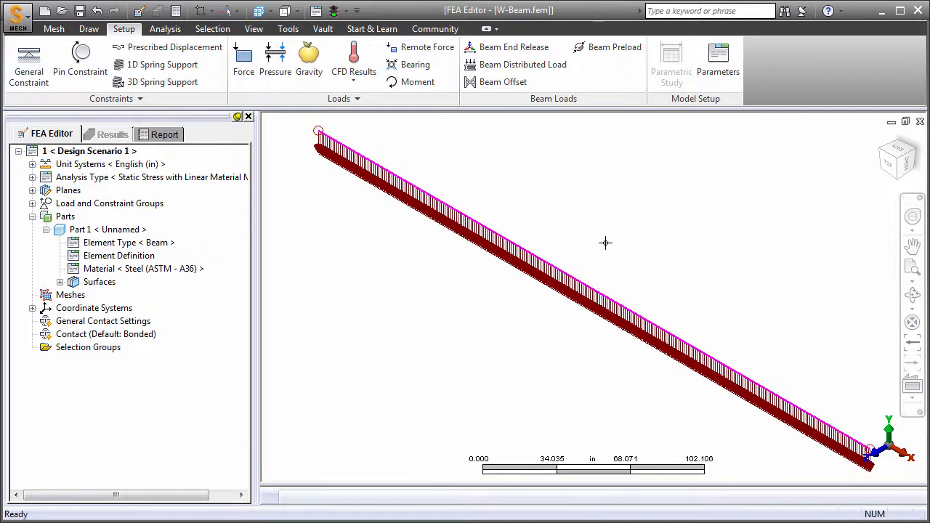
middle_drag(608, 245, 585, 244)
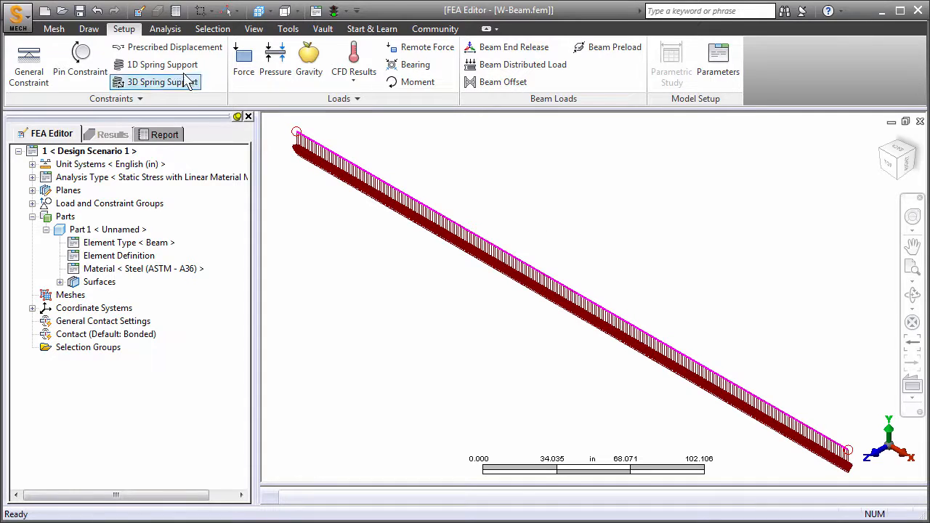
click(164, 29)
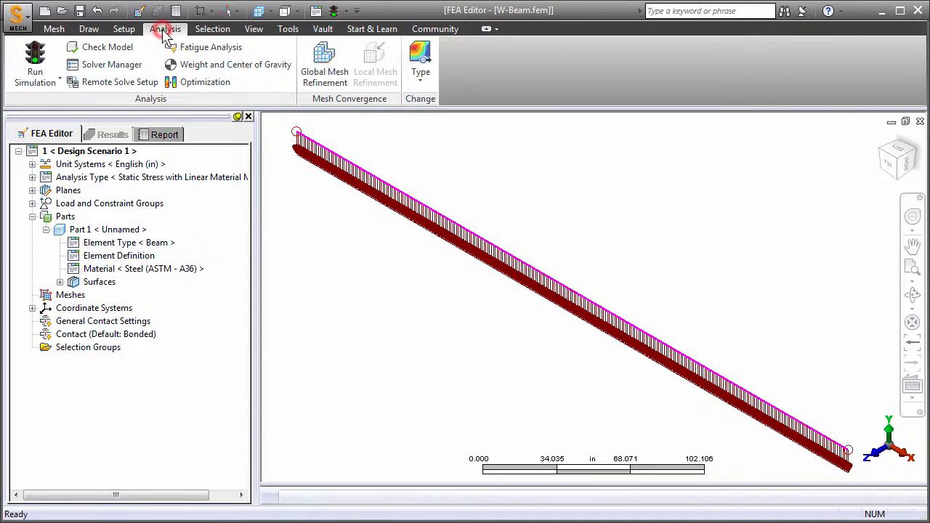
click(36, 56)
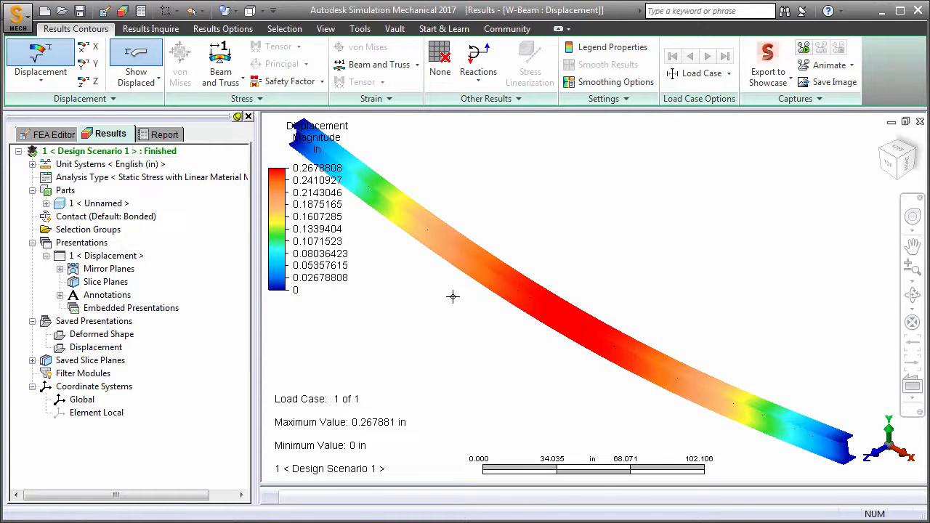
- Display the Worst beam and truss stress contours on the deformed beam
scroll(453, 296, down, 1)
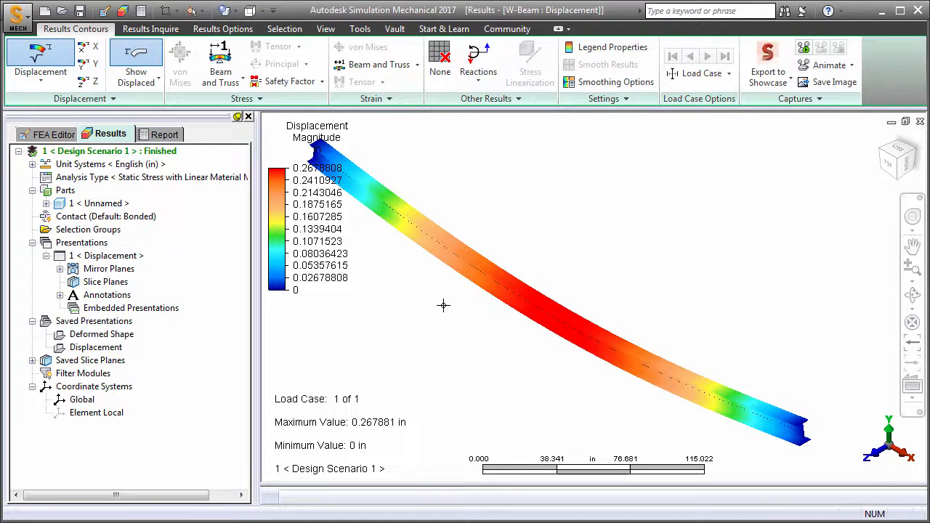
middle_drag(443, 305, 508, 305)
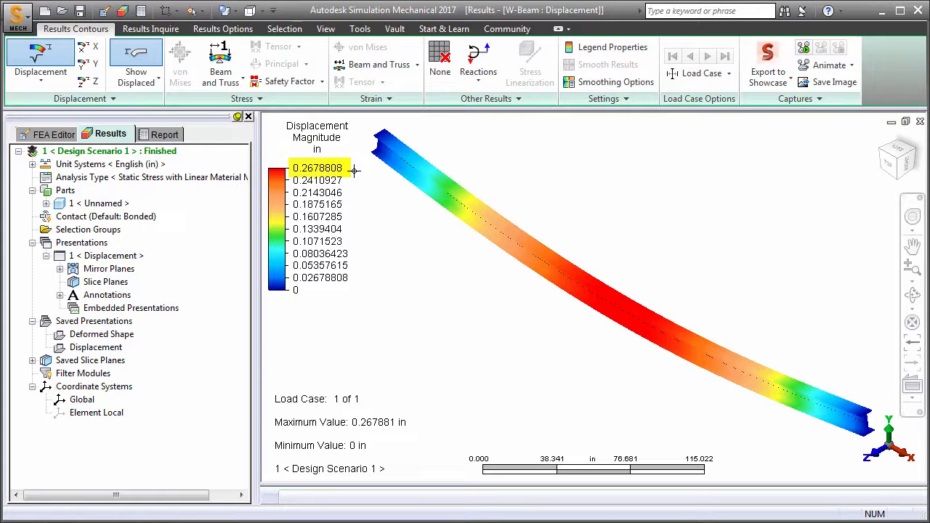
click(241, 78)
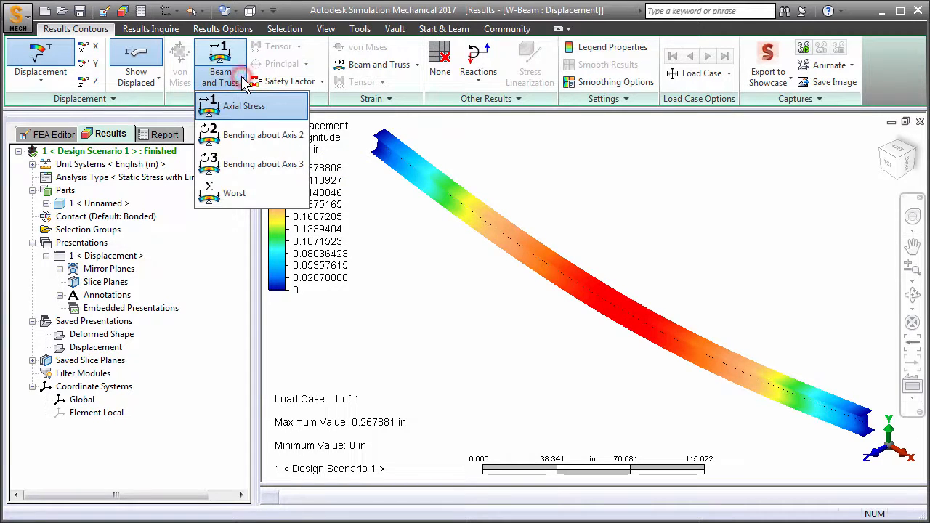
click(240, 194)
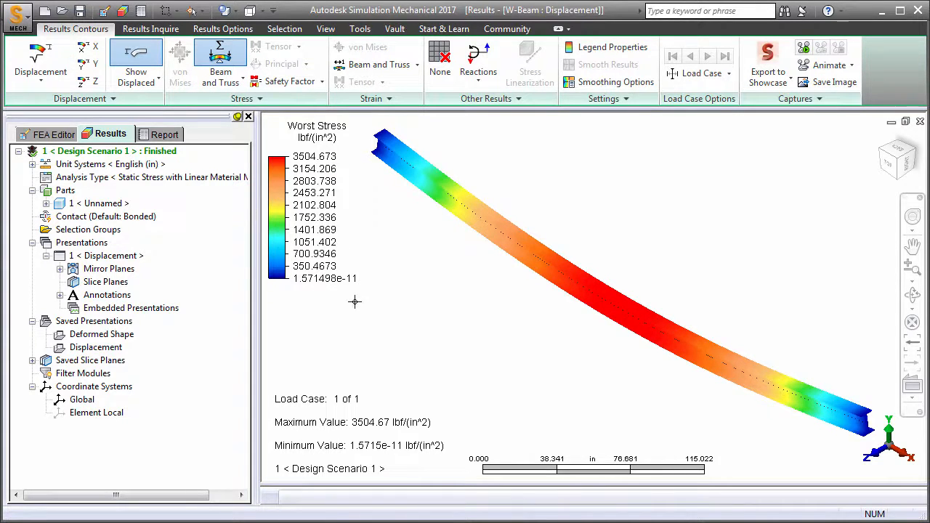